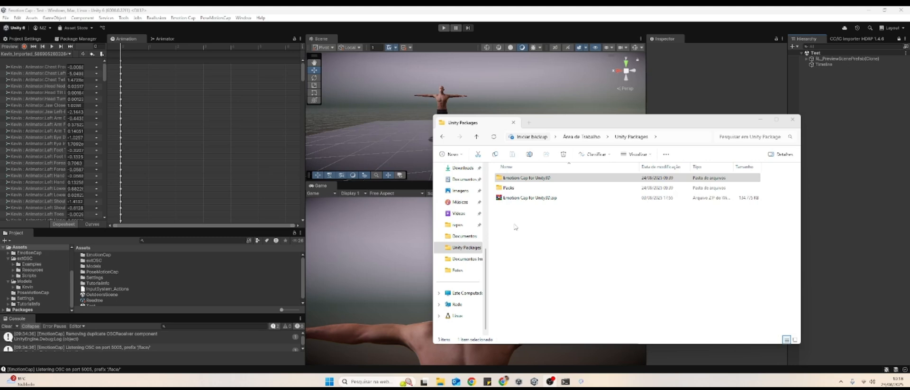
- Open the Emotion Cap for Unity3D folder, look inside its EmotionCap subfolder, and return to the package folder
double_click(534, 179)
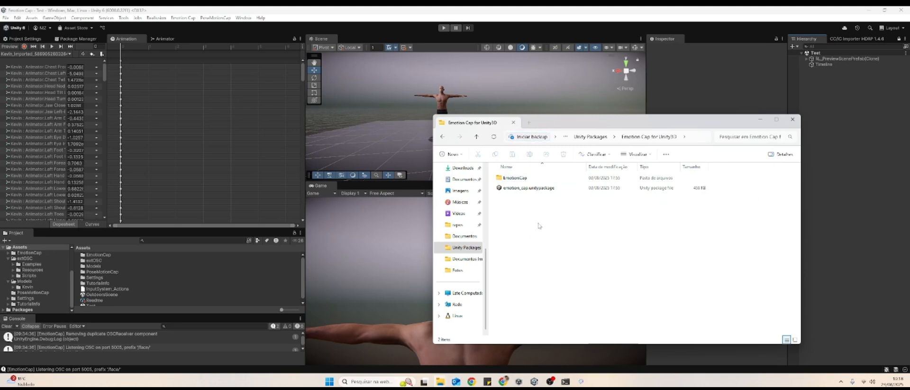
double_click(524, 179)
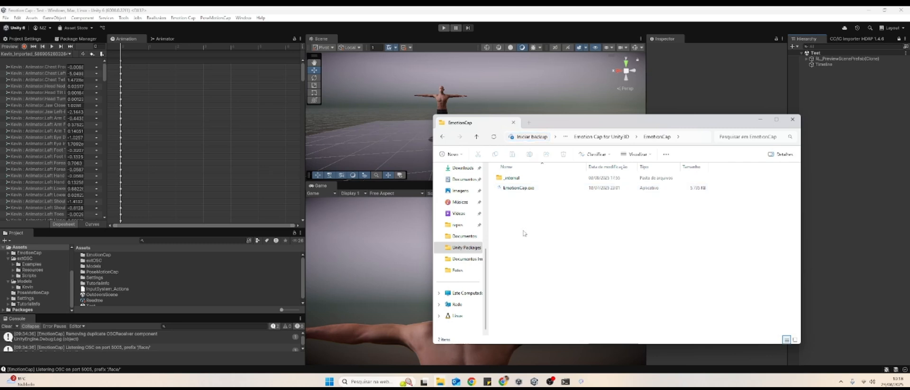
click(606, 138)
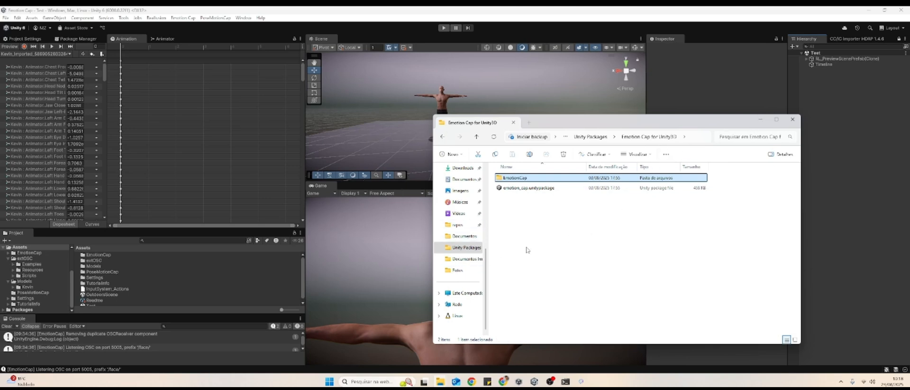
- Try to import emotion_cap.unitypackage into the Unity project's Assets, close the import window, and select the EmotionCap folder
click(402, 243)
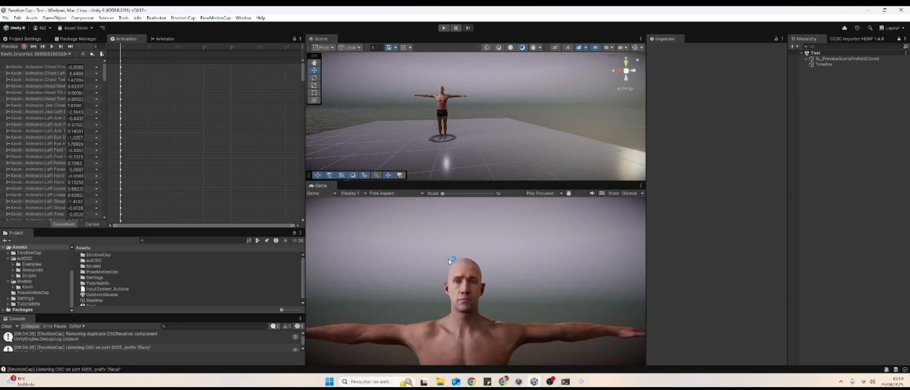
click(549, 381)
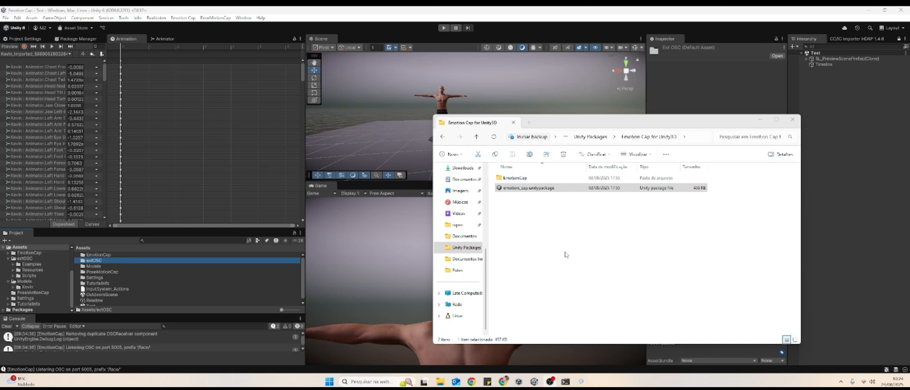
click(531, 192)
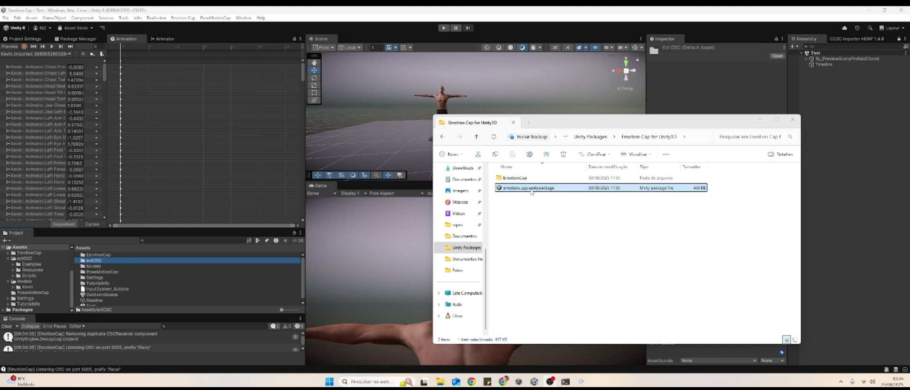
drag(542, 190, 224, 273)
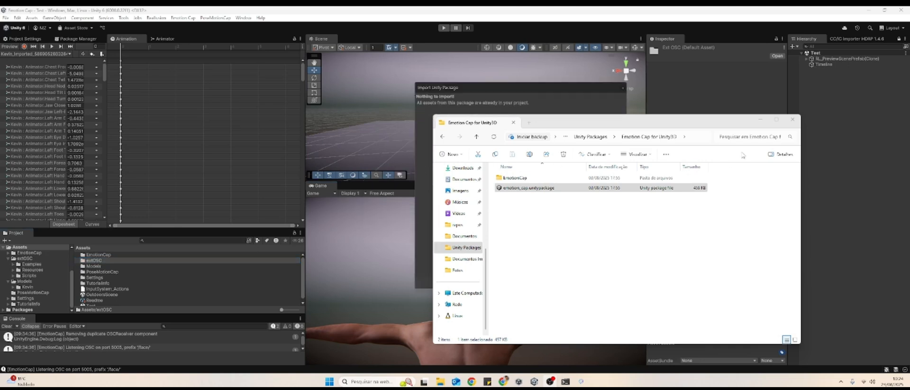
click(760, 120)
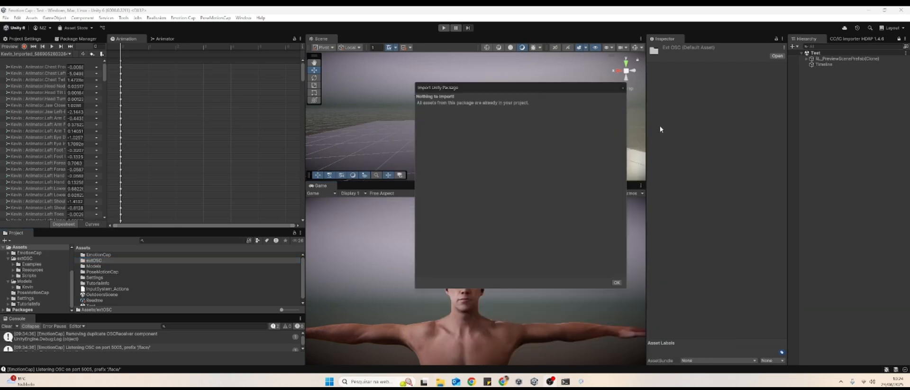
click(622, 88)
click(98, 255)
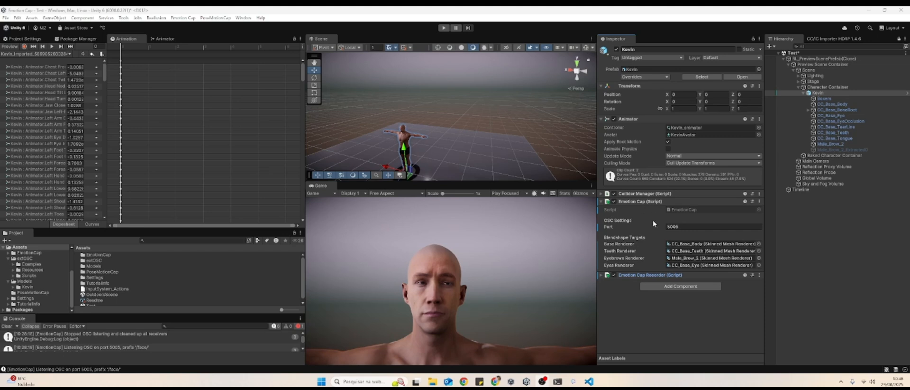
- Examine the port and renderer targets of Kevin's Emotion Cap script, the CC_Base_Body blendshapes, and the available ARKit shape key command
mouse_move(650, 226)
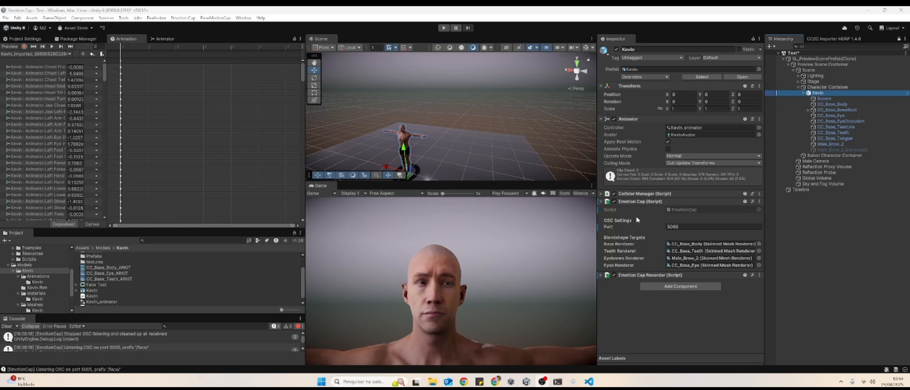
mouse_move(693, 244)
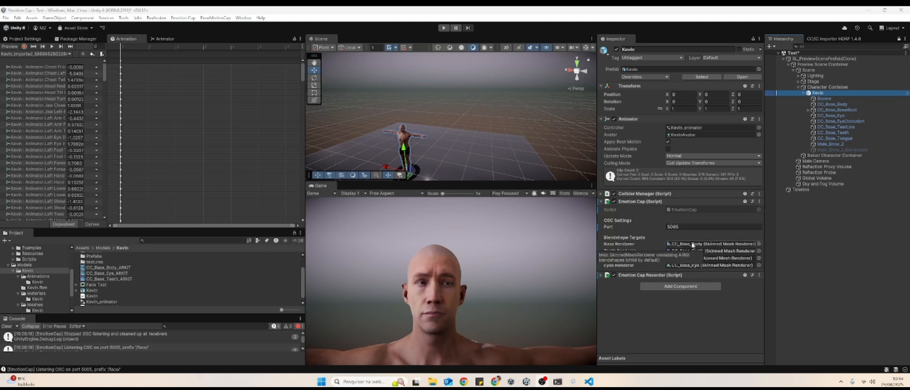
click(716, 244)
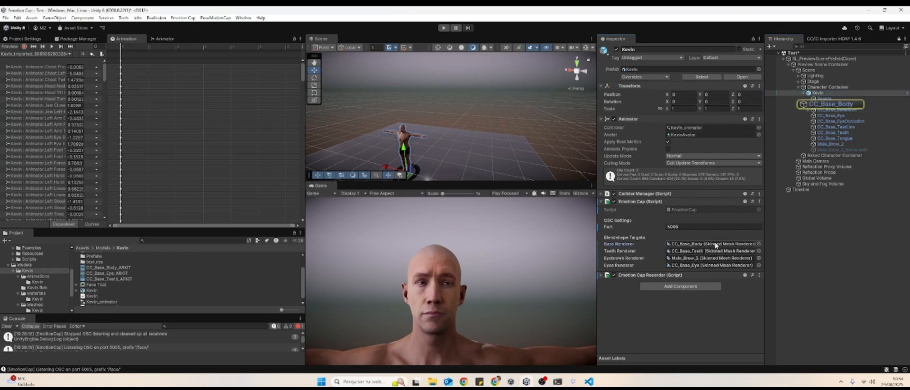
click(832, 104)
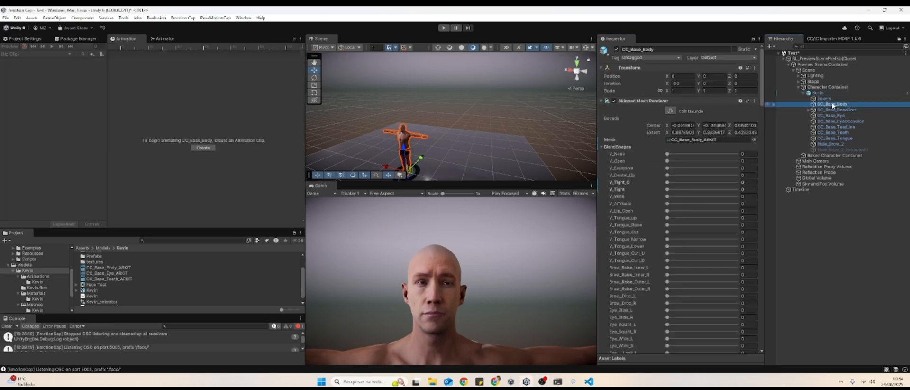
scroll(658, 185, down, 15)
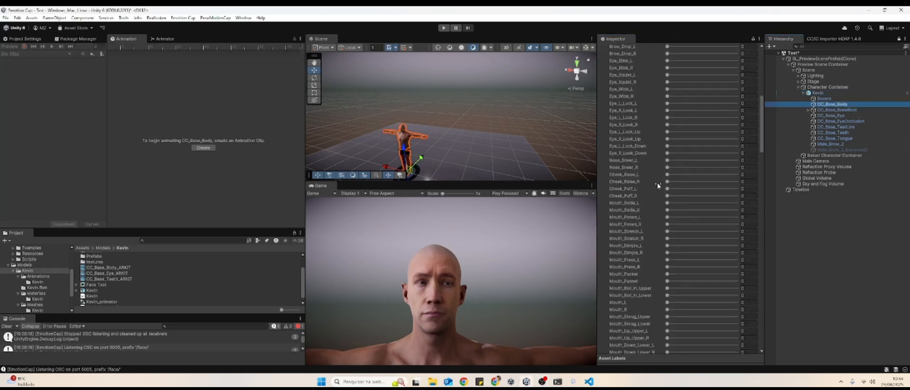
scroll(658, 185, down, 4)
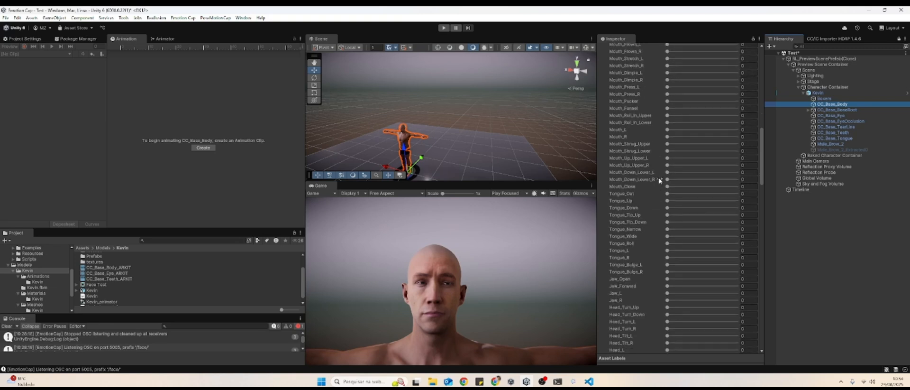
click(184, 18)
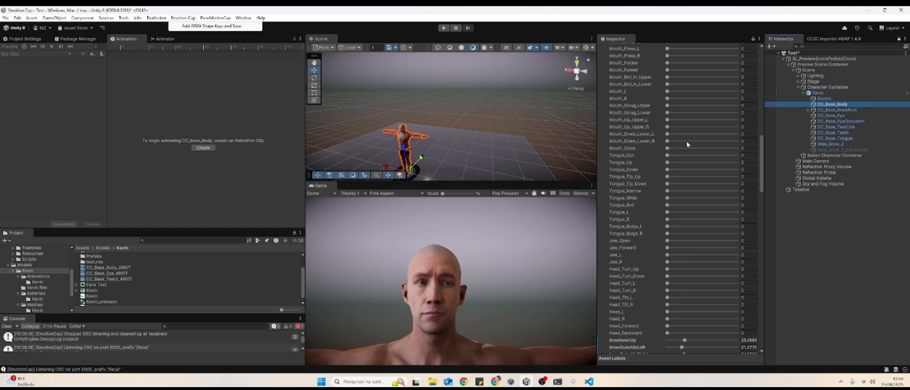
click(795, 243)
click(812, 104)
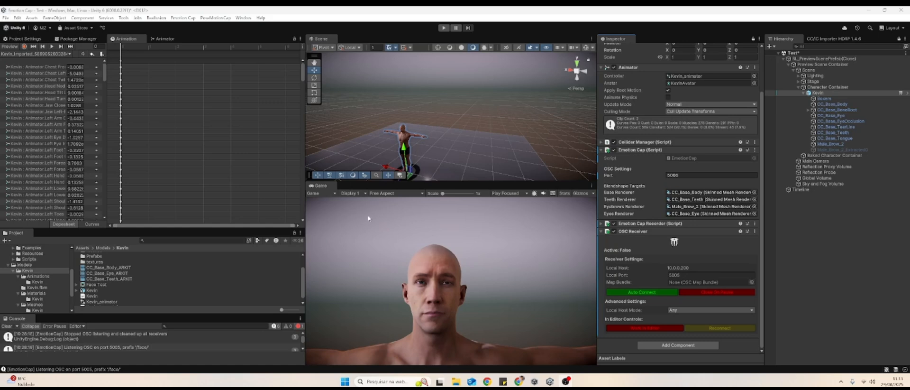
- Run EmotionCap.exe from the EmotionCap folder and start the webcam face capture
mouse_move(455, 381)
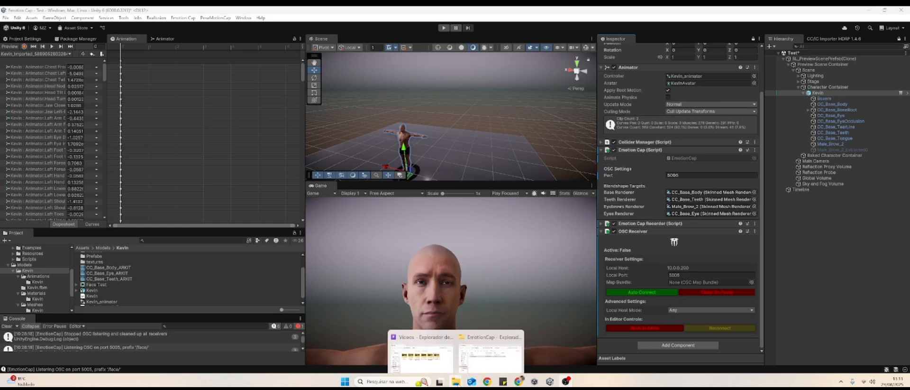
click(484, 358)
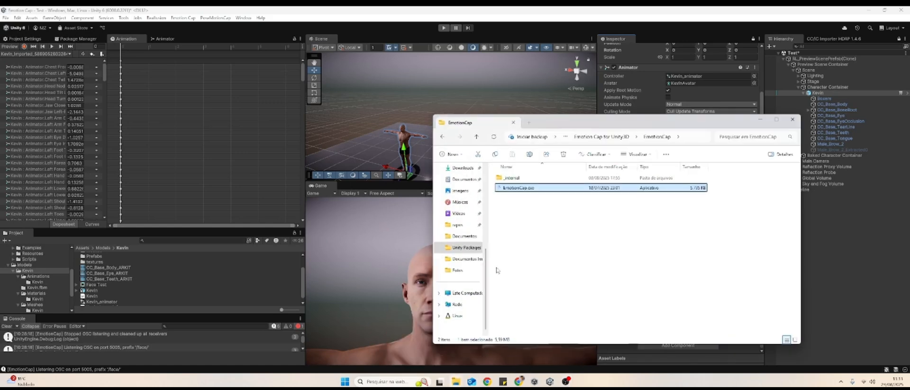
double_click(527, 189)
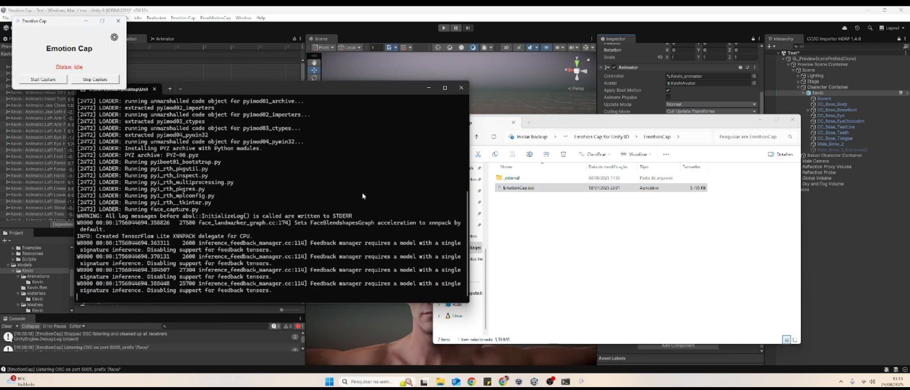
click(43, 79)
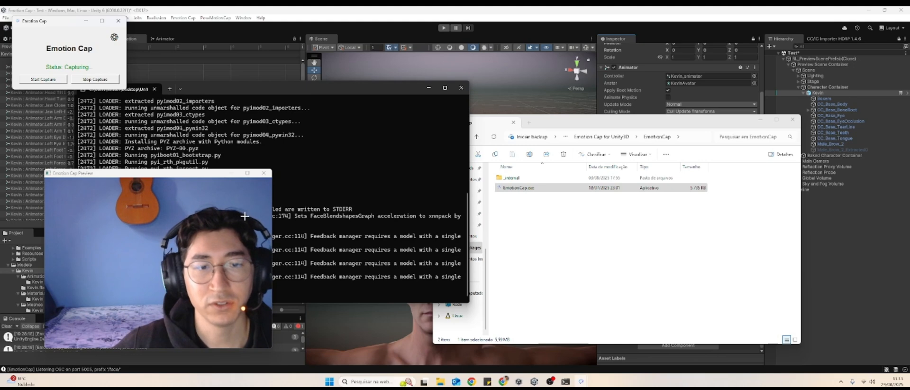
- Return to Unity and enable Work In Editor on Kevin's OSC Receiver
click(607, 351)
click(643, 329)
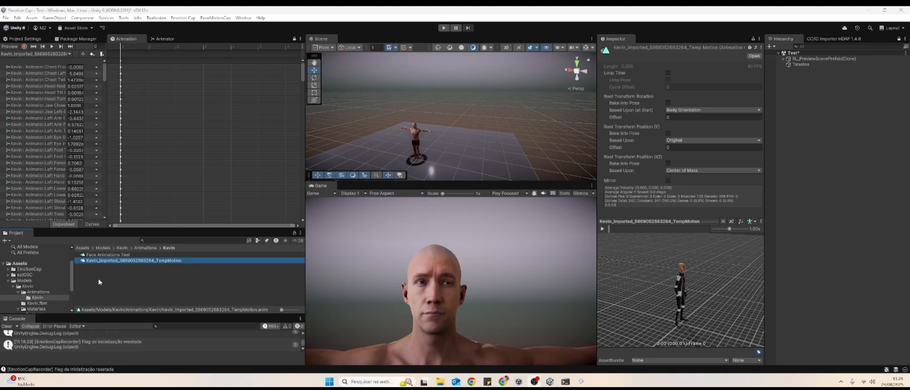
- Duplicate Kevin's imported TempMotion animation clip and name the copy "Test animation"
key(ctrl+d)
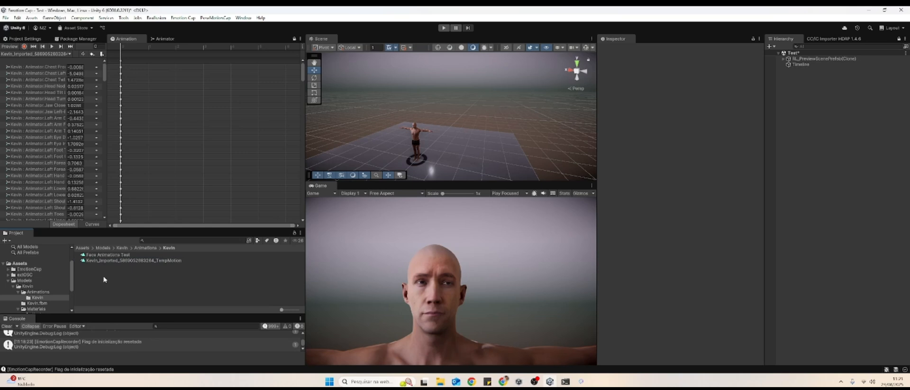
key(F2)
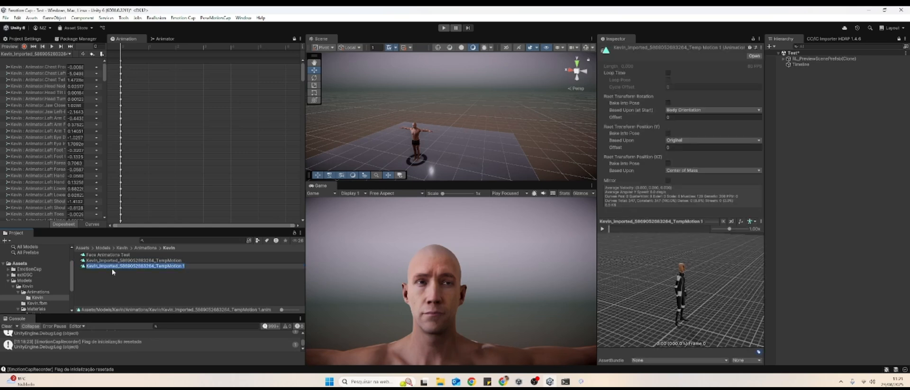
text(Test animation)
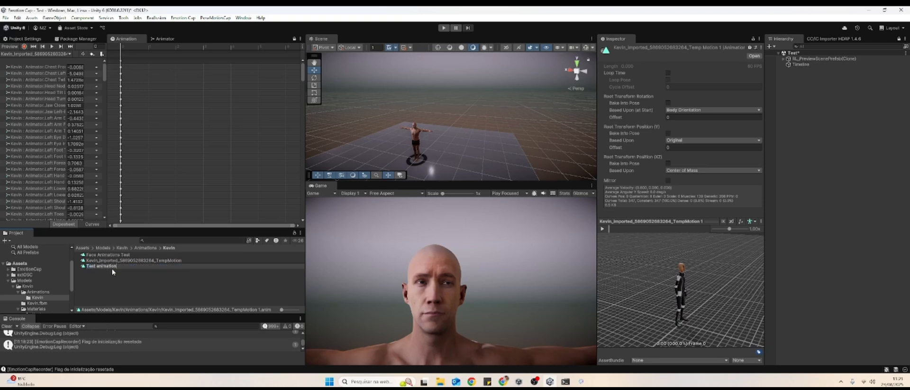
key(Return)
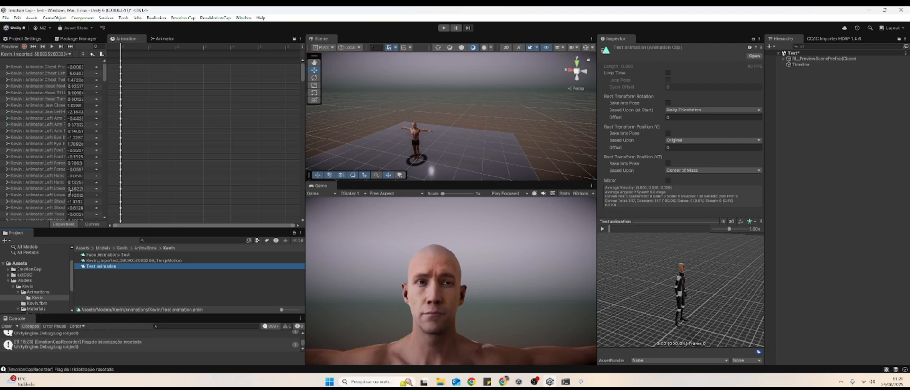
- Add the Test animation clip as a state in Kevin's Animator graph, placed below the Face Animations Test state
click(156, 38)
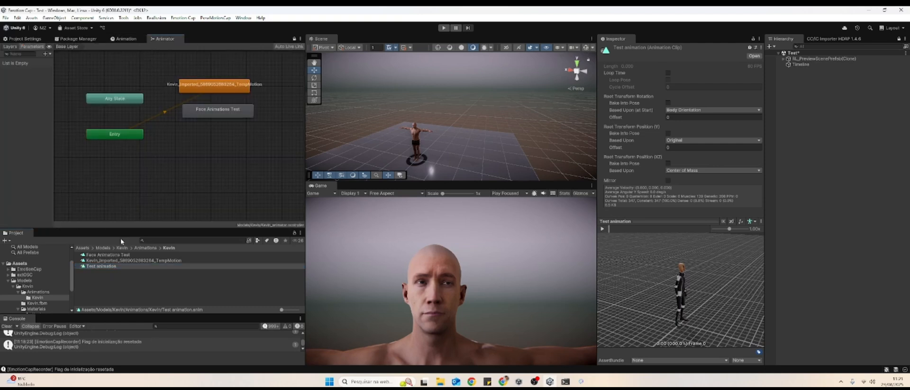
drag(103, 266, 230, 211)
drag(223, 163, 193, 149)
click(217, 148)
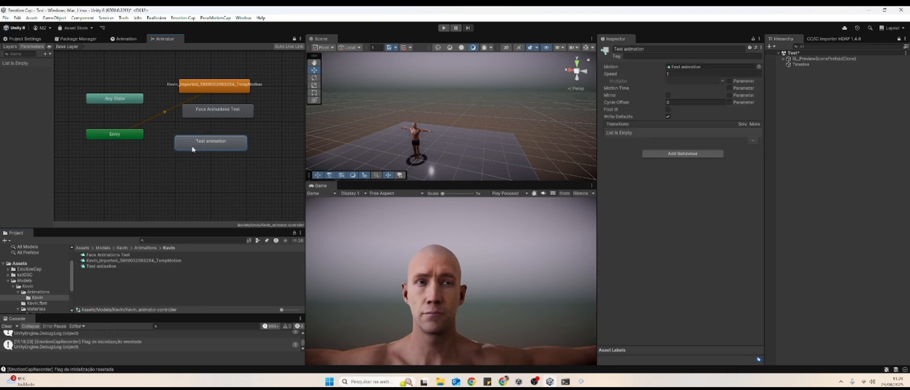
- Assign Test animation as the clip of the Emotion Cap Recorder on the Kevin character
click(413, 135)
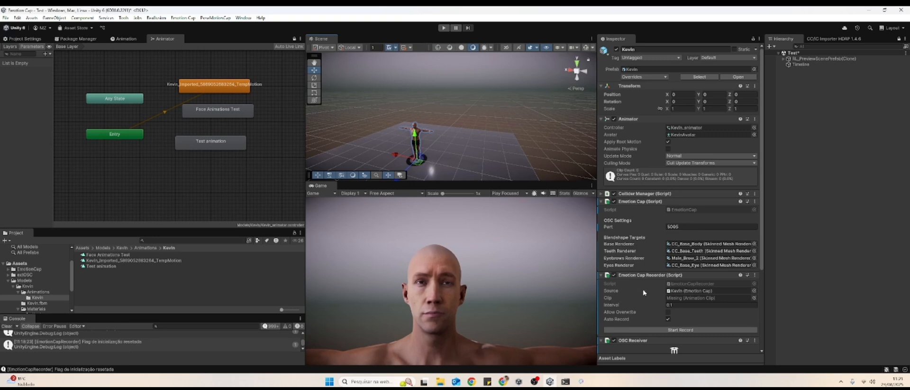
click(753, 298)
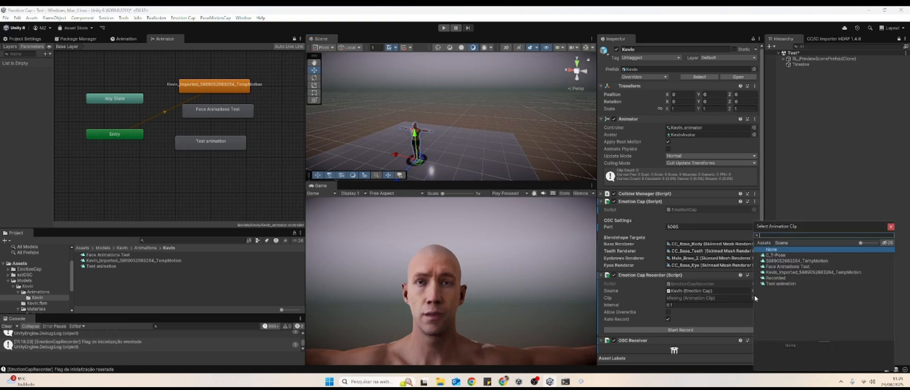
double_click(777, 283)
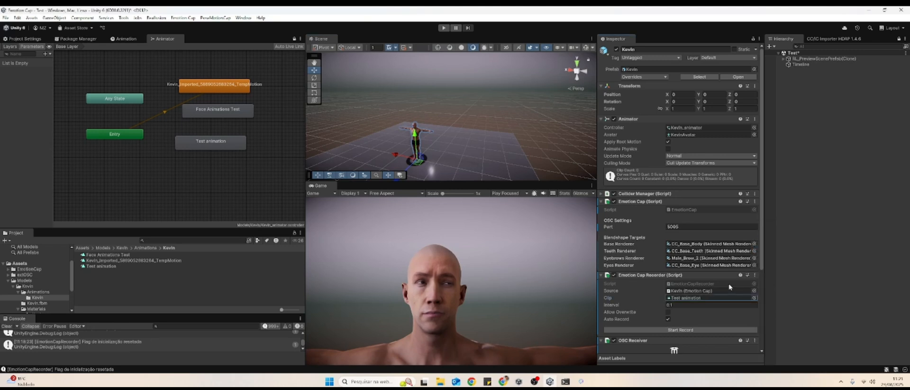
- Show the Test animation clip in the Animation window for Kevin
click(125, 39)
click(40, 54)
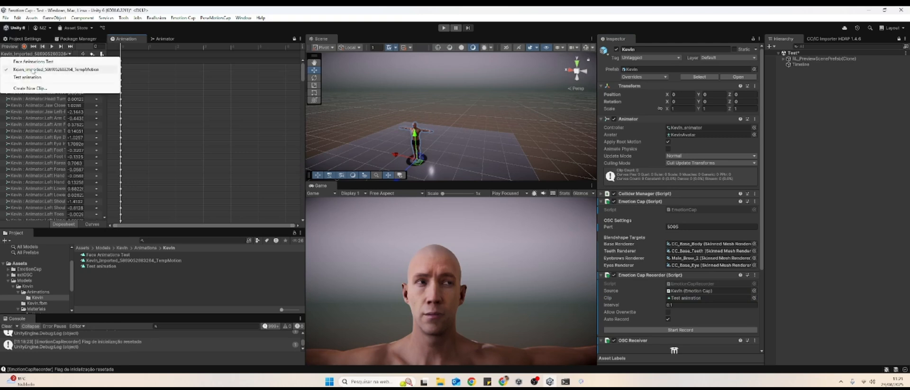
click(28, 77)
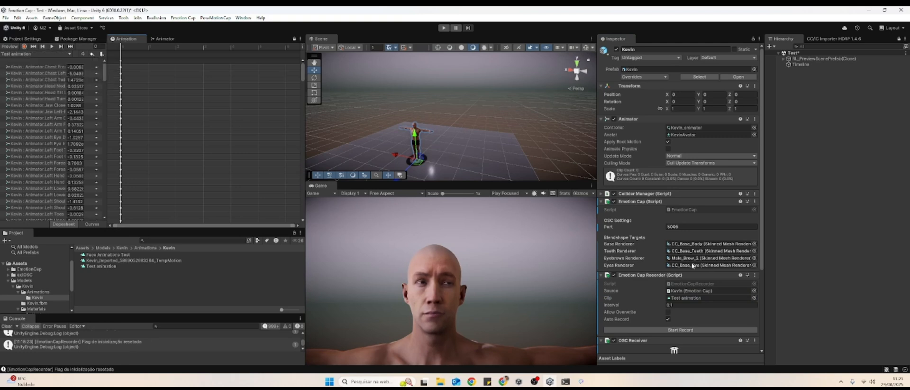
- Record a facial performance into Test animation with the Emotion Cap Recorder, stop recording, and turn off the OSC Receiver's Work In Editor
scroll(645, 263, down, 4)
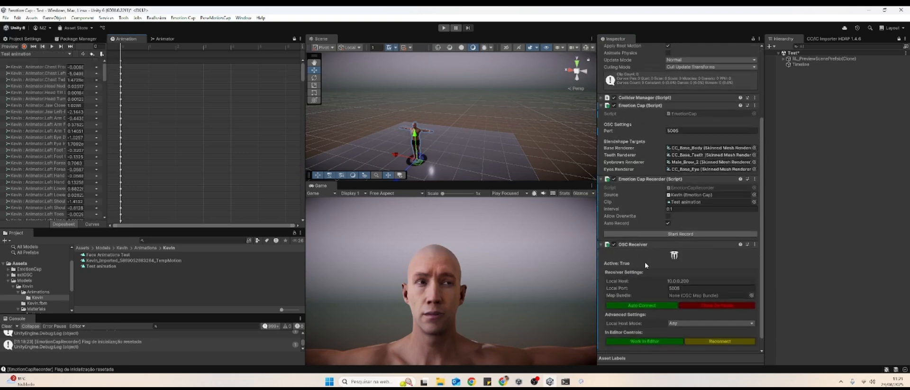
click(680, 234)
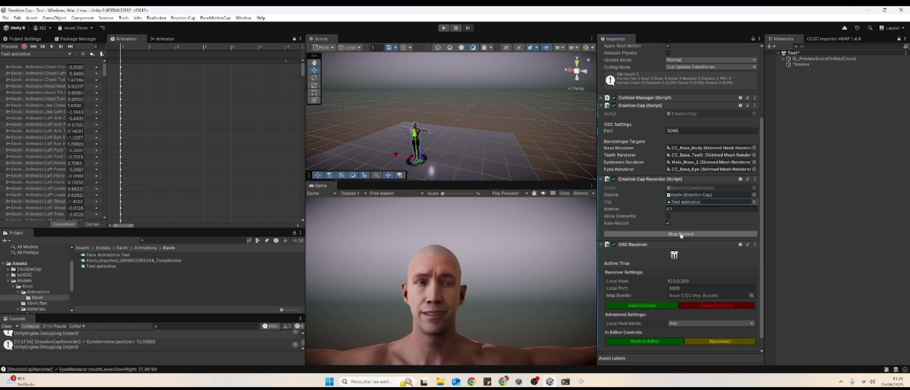
click(680, 234)
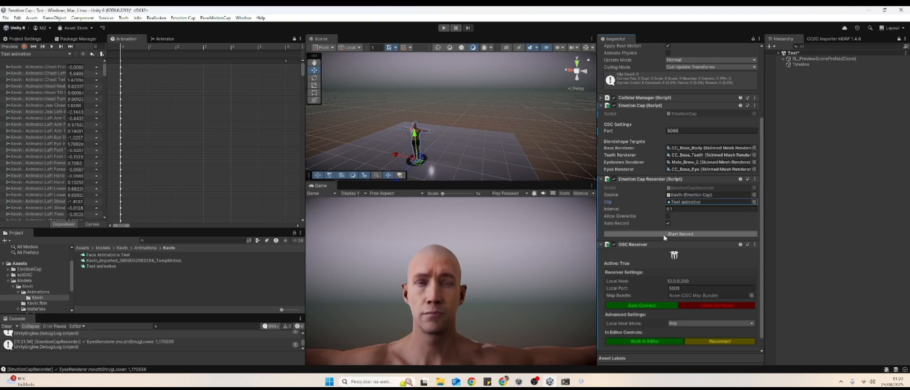
click(656, 344)
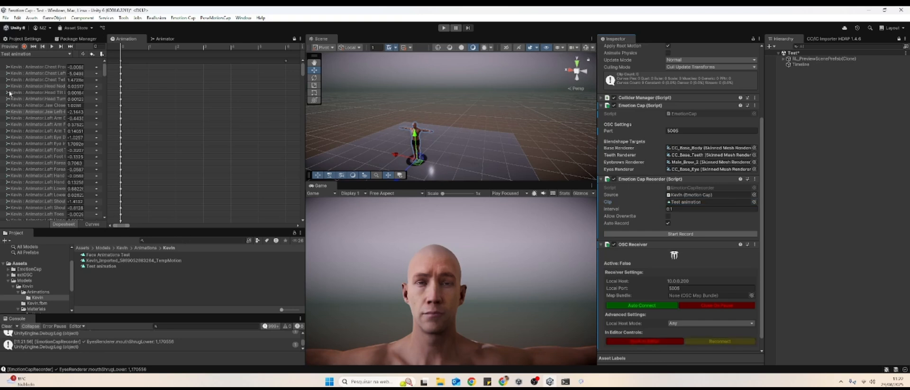
- Play back the recorded Test animation clip and review its keyframes on the timeline
click(174, 111)
click(52, 47)
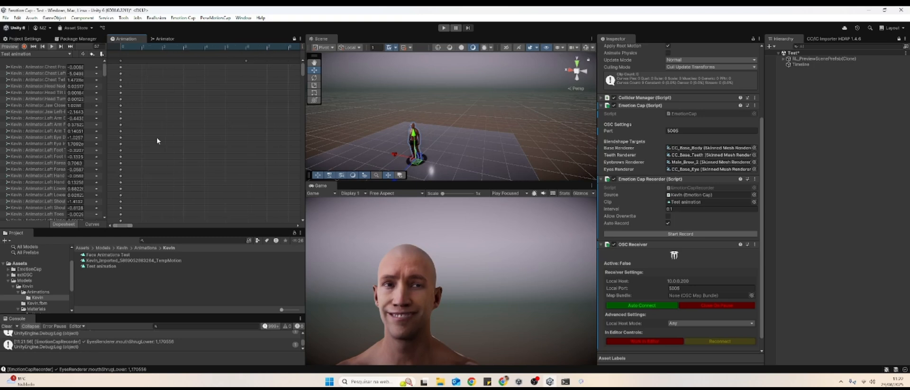
scroll(169, 104, down, 3)
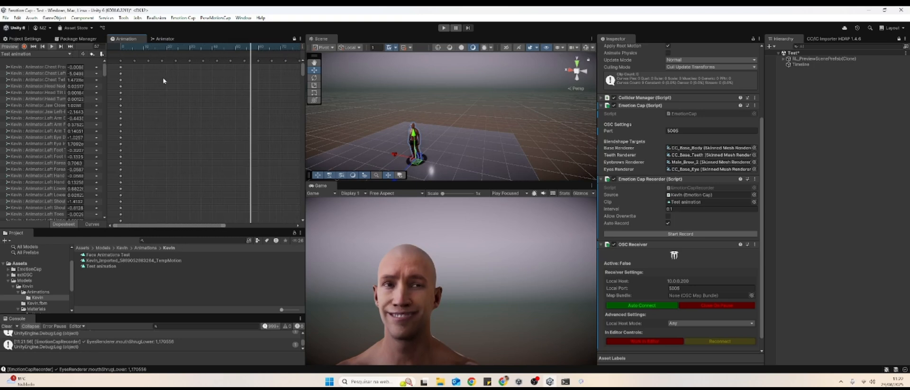
scroll(163, 77, down, 3)
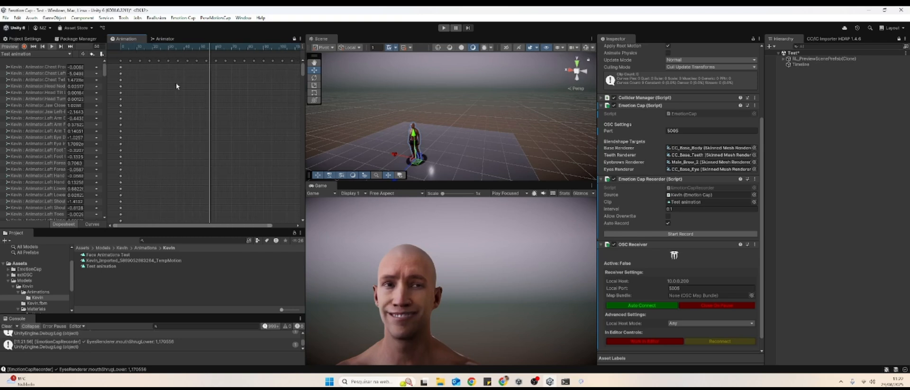